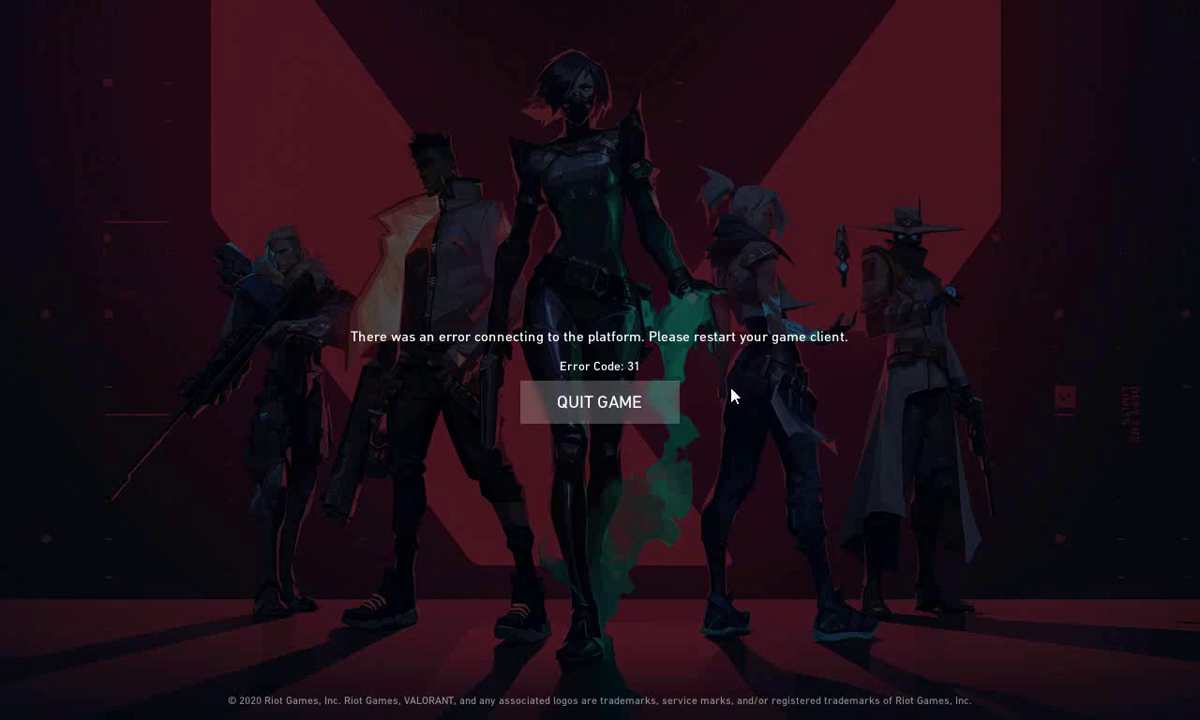
Quit the errored VALORANT game, close the leftover window, and launch Google Chrome from the desktop.
{"action": "left_click", "coordinate": [658, 390]}
{"action": "key", "text": "alt+F4"}
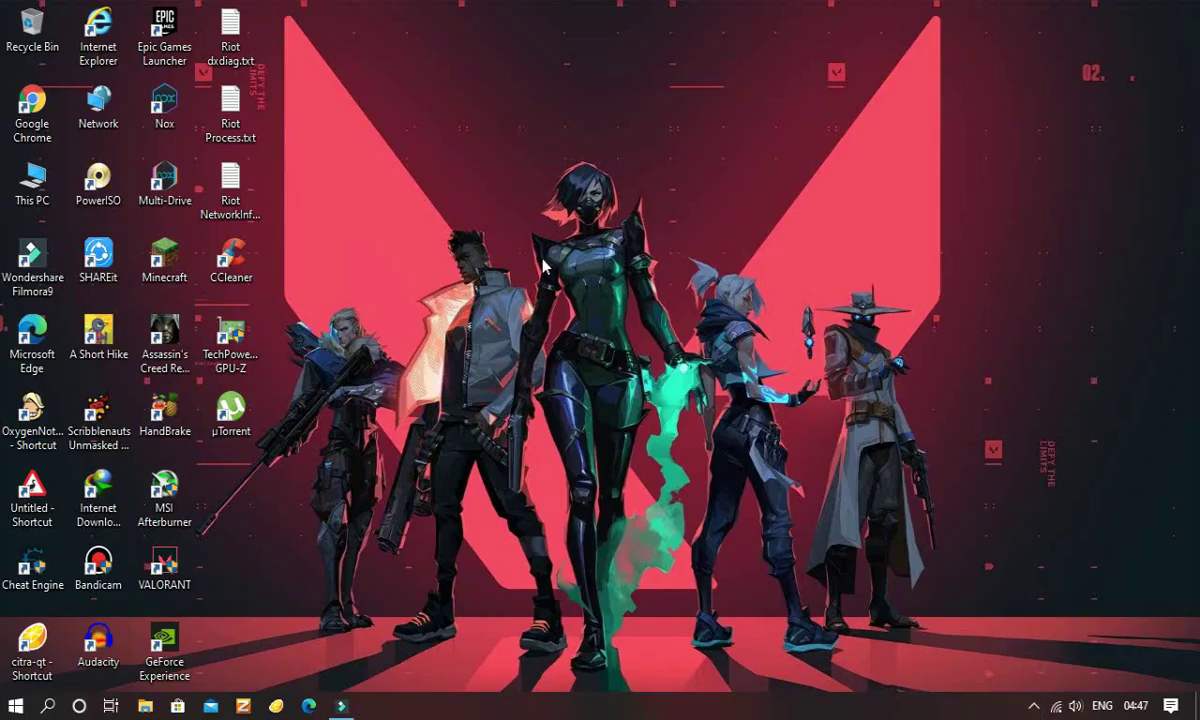
{"action": "double_click", "coordinate": [38, 124]}
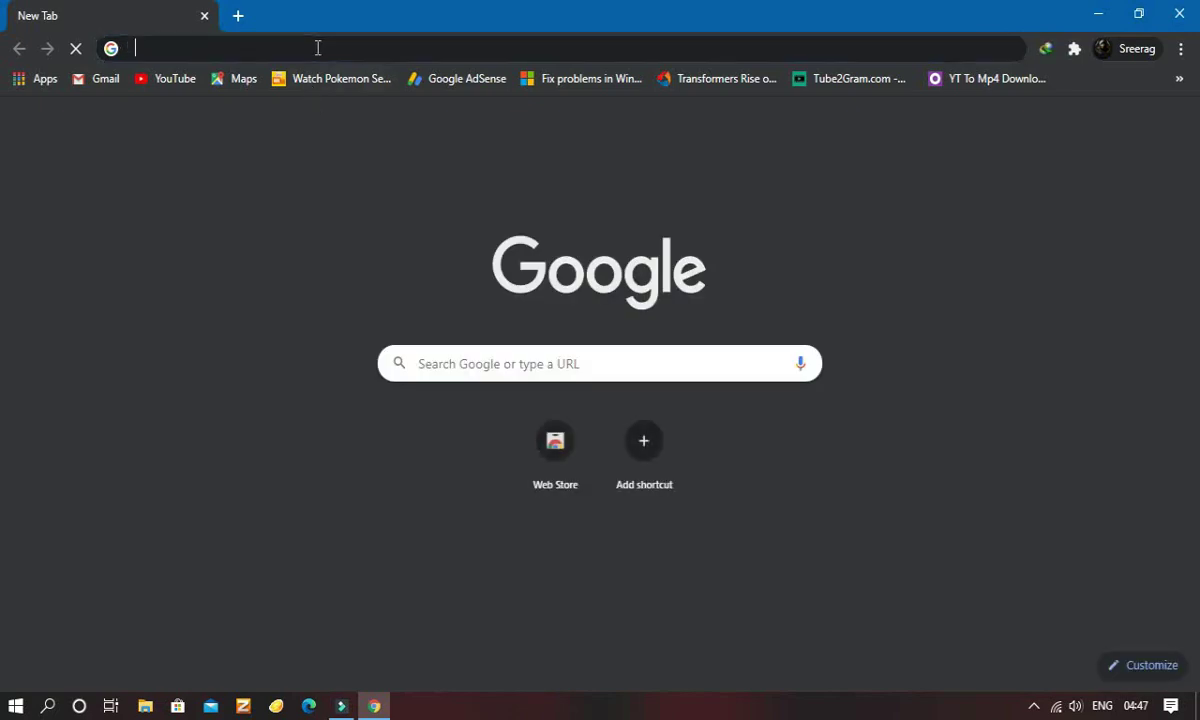
Search 'valorant', go to playvalorant.com via Play Now, and reach the Riot password confirmation field.
{"action": "left_click", "coordinate": [318, 48]}
{"action": "type", "text": "valo"}
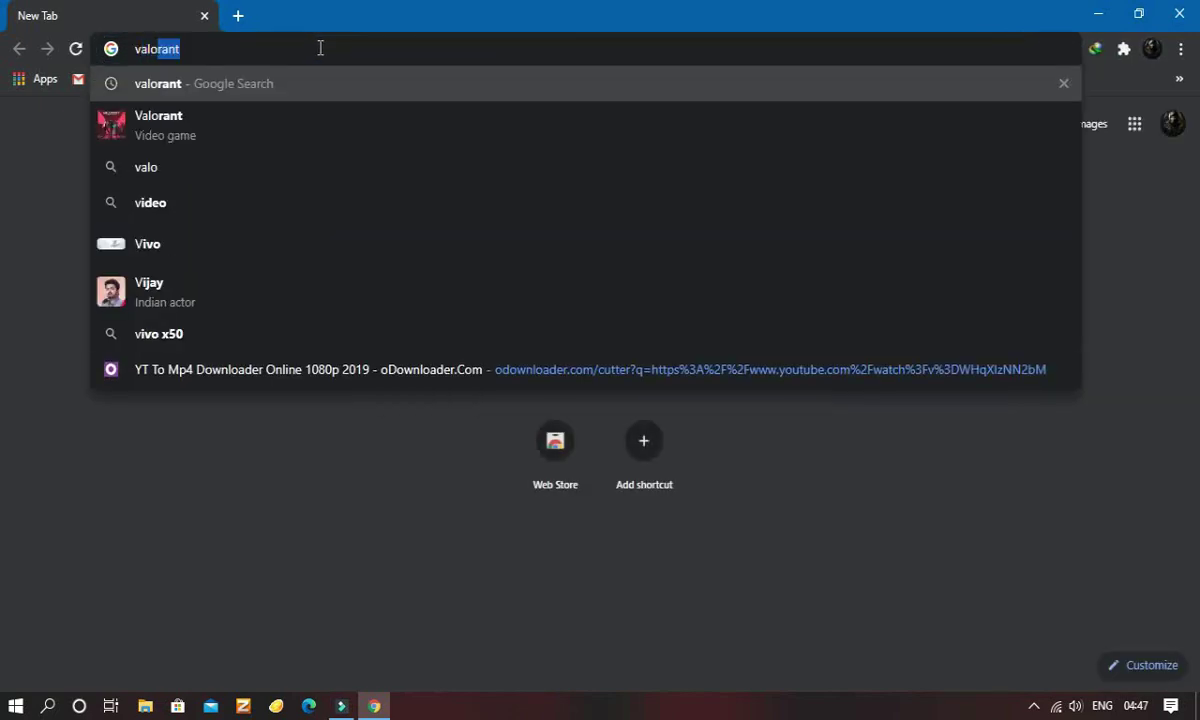
{"action": "type", "text": "rant"}
{"action": "key", "text": "Return"}
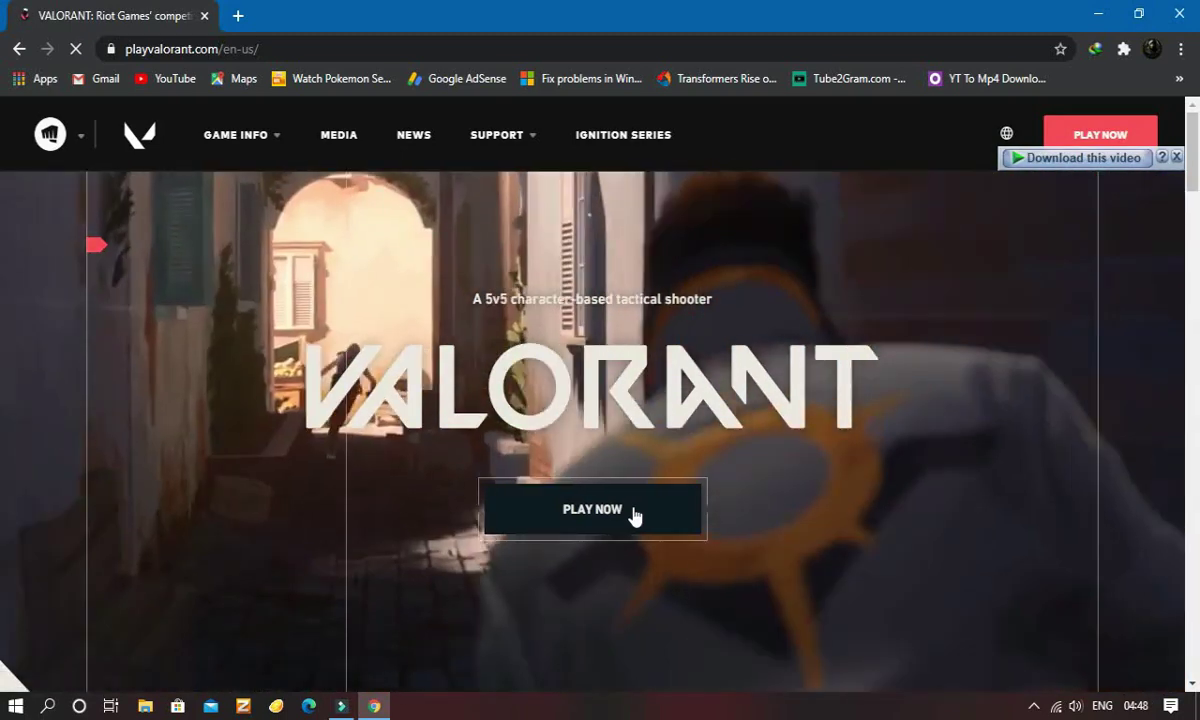
{"action": "left_click", "coordinate": [634, 514]}
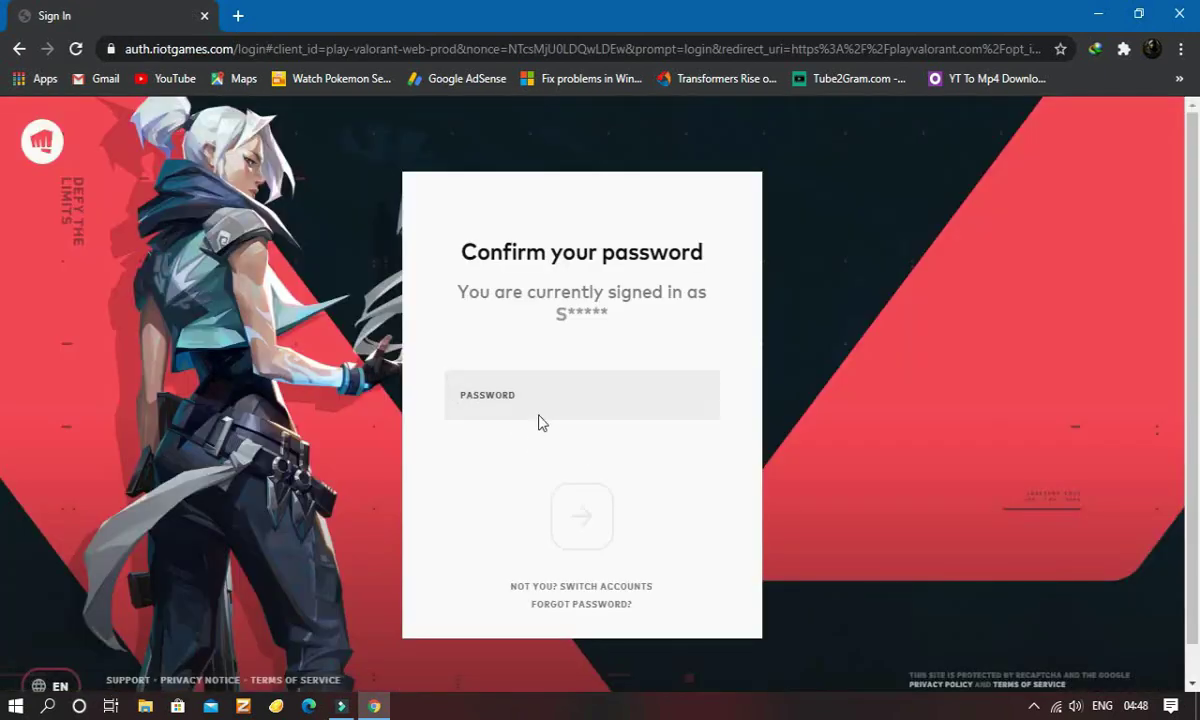
{"action": "left_click", "coordinate": [534, 398]}
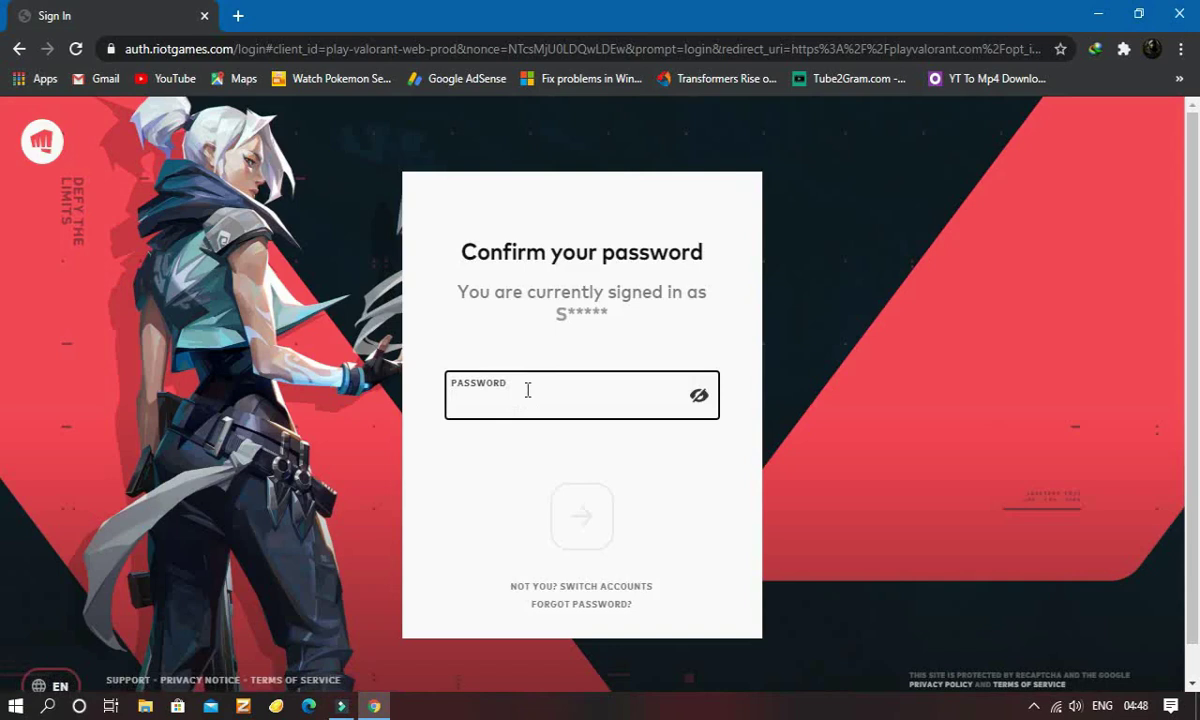
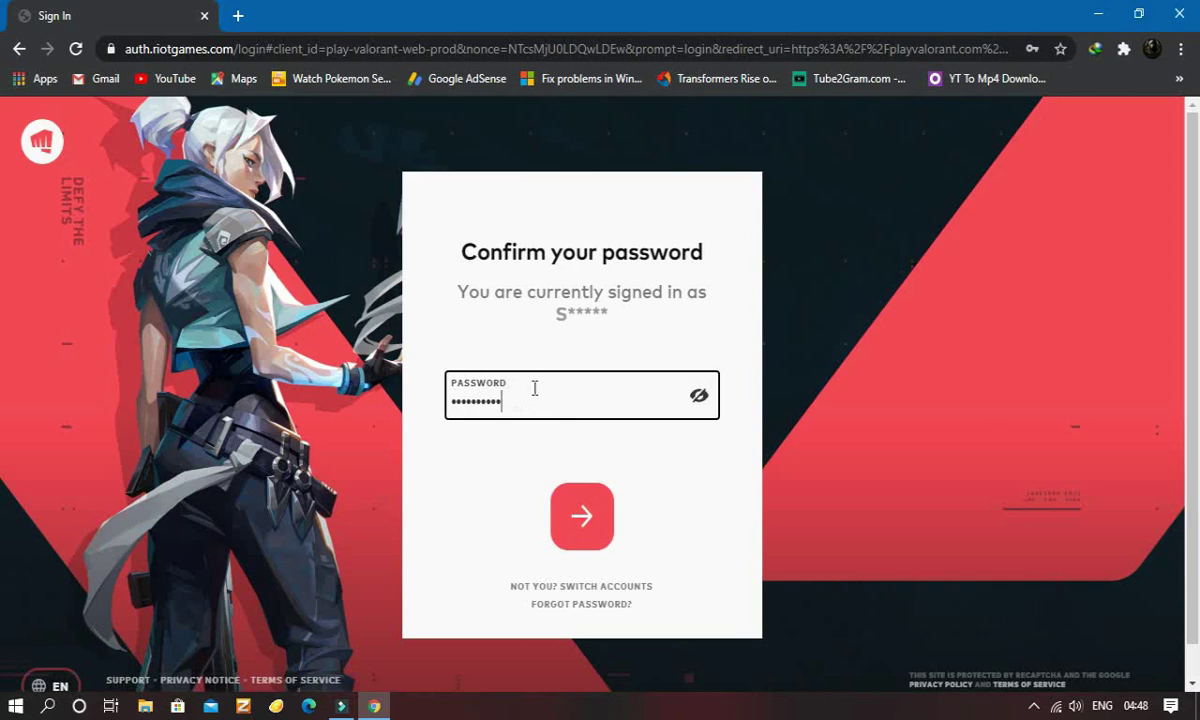
Enter the account password to finish the Riot sign-in, then minimize Chrome to the desktop.
{"action": "left_click", "coordinate": [581, 519]}
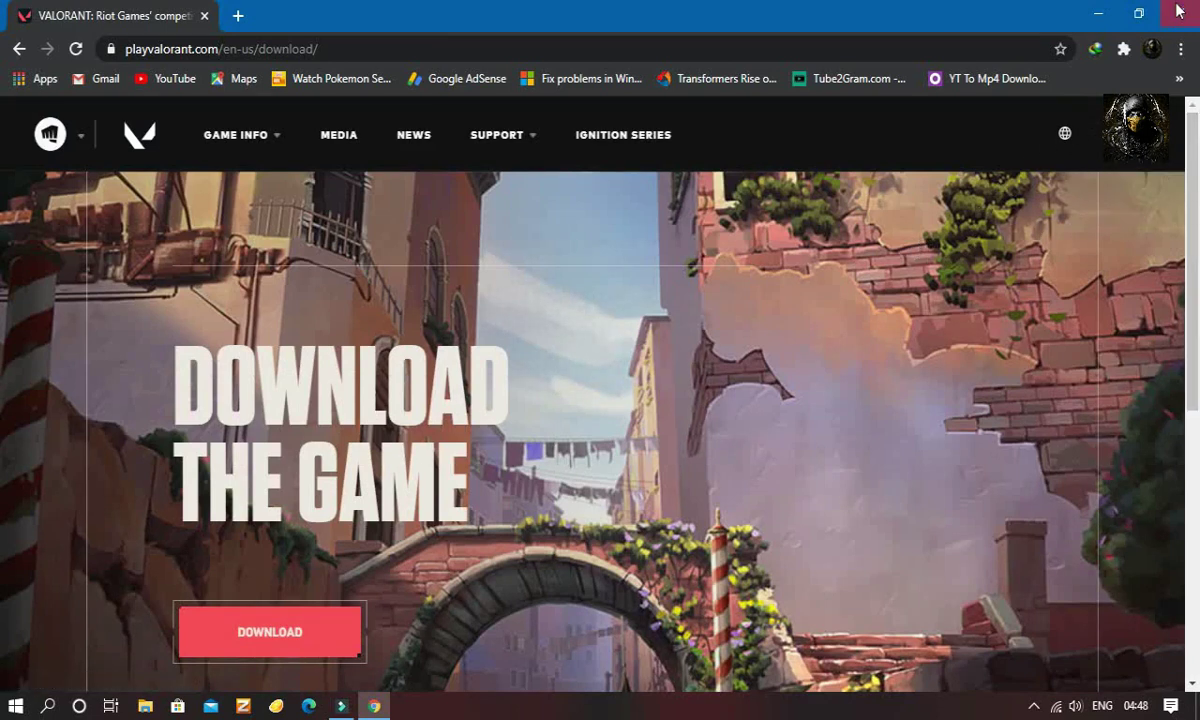
{"action": "left_click", "coordinate": [1098, 14]}
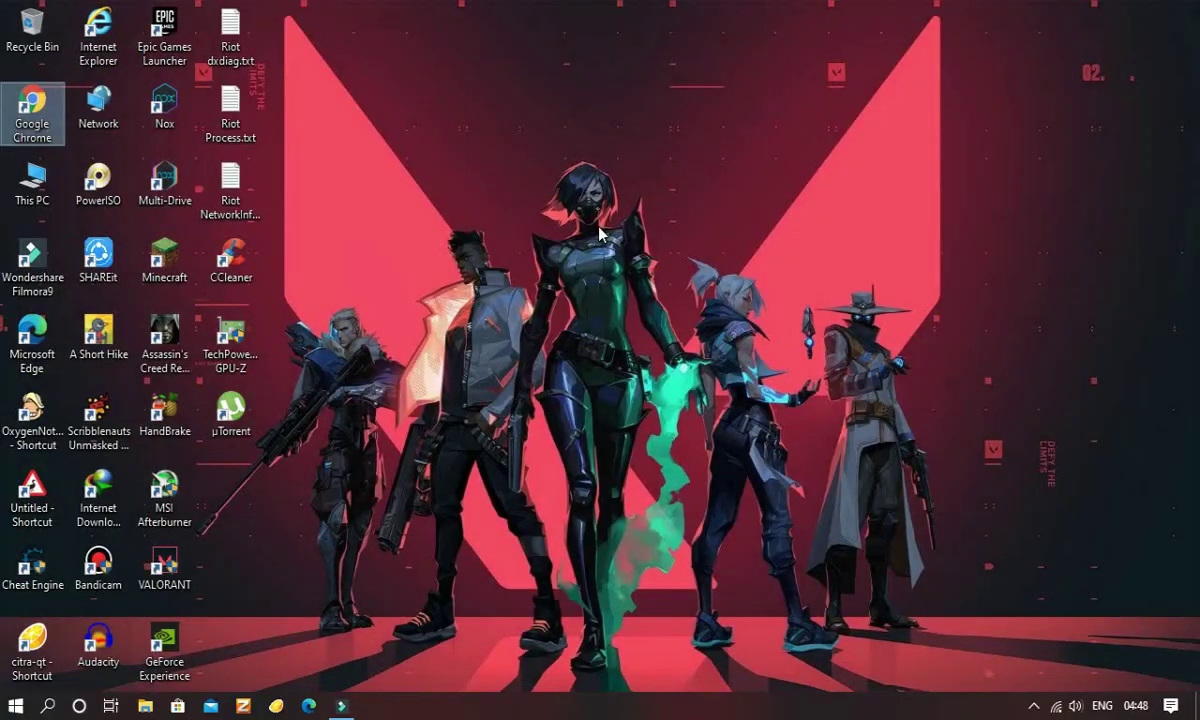